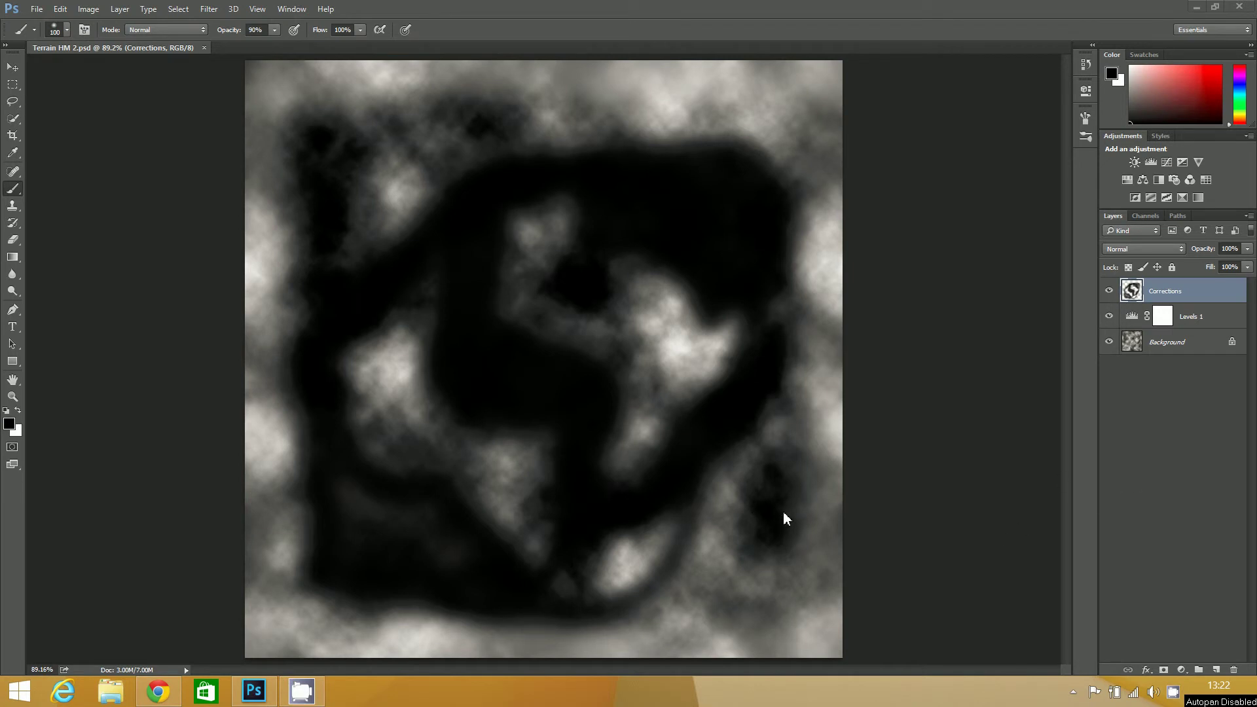
Save the heightmap as a layered PSD copy named 'Terrain diffuse' in sourceimages
{"action": "left_click", "coordinate": [857, 18]}
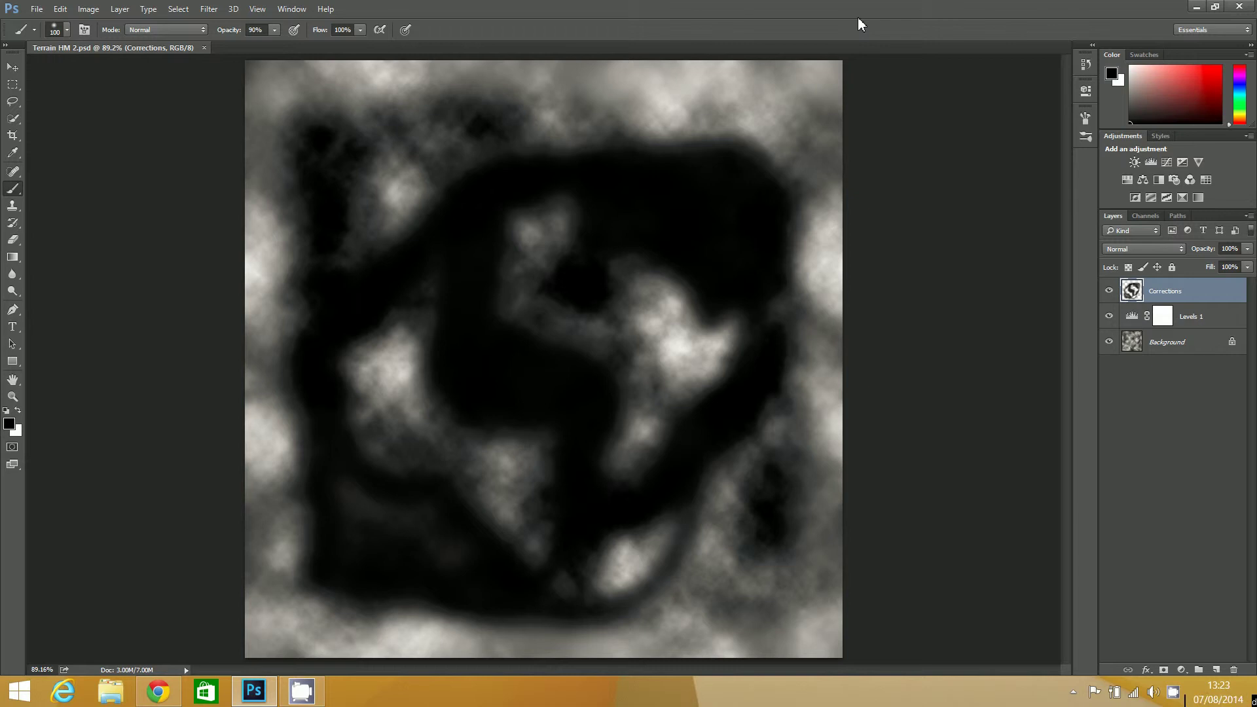
{"action": "left_click", "coordinate": [37, 9]}
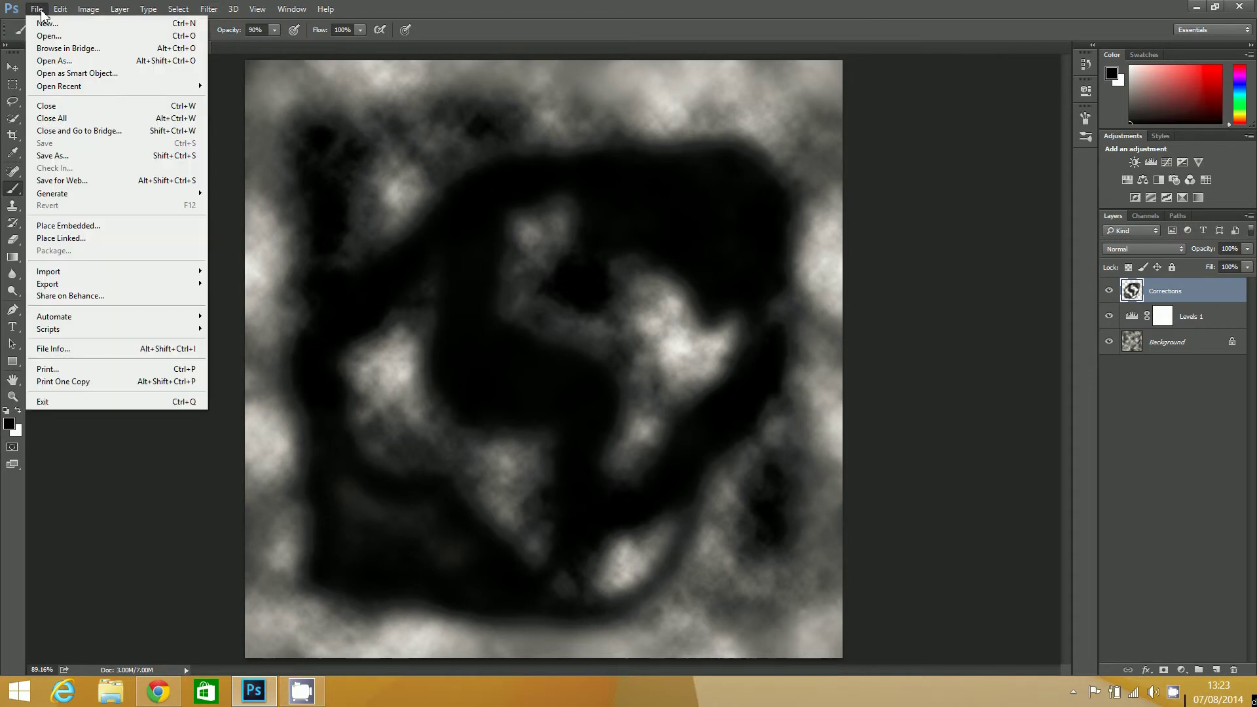
{"action": "left_click", "coordinate": [51, 156]}
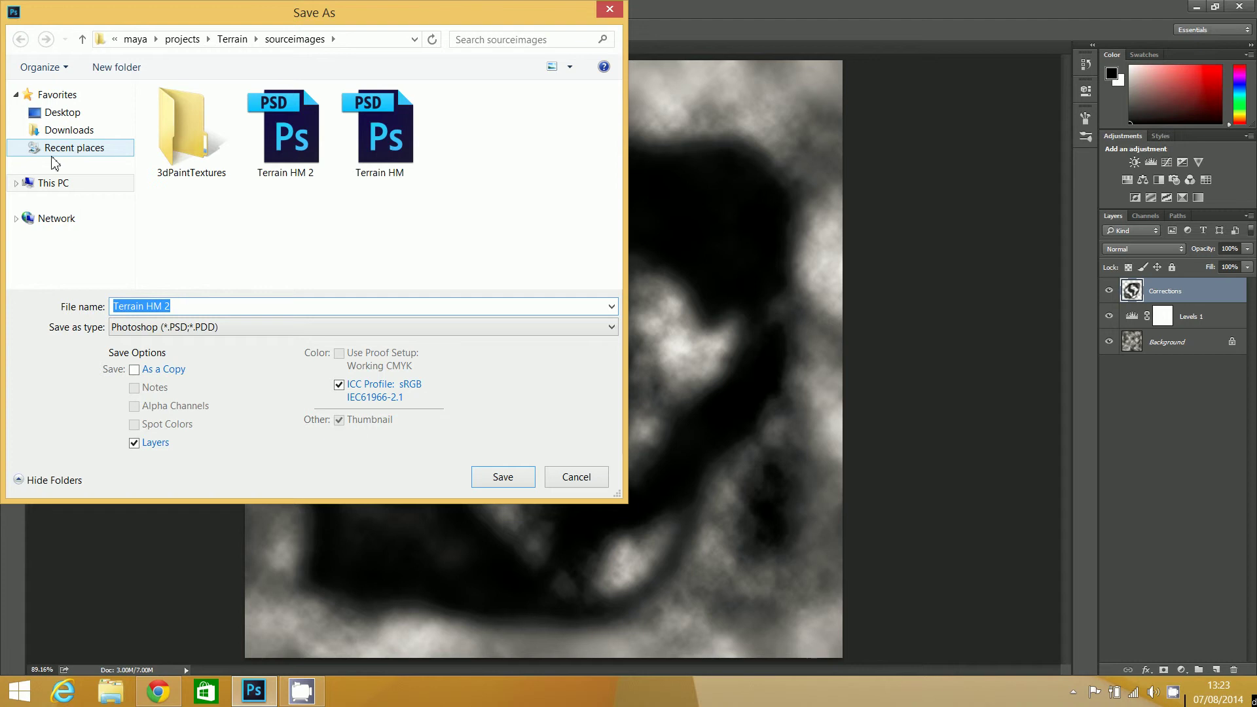
{"action": "type", "text": "Terrain "}
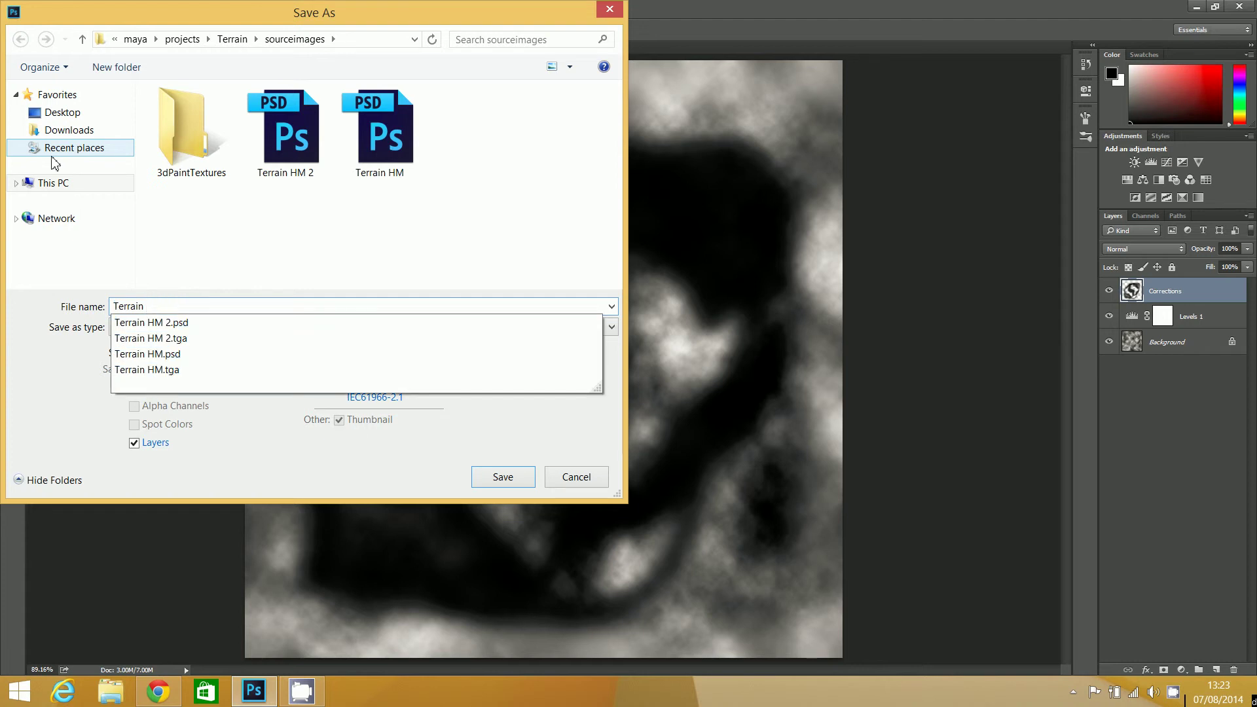
{"action": "type", "text": "diffuse"}
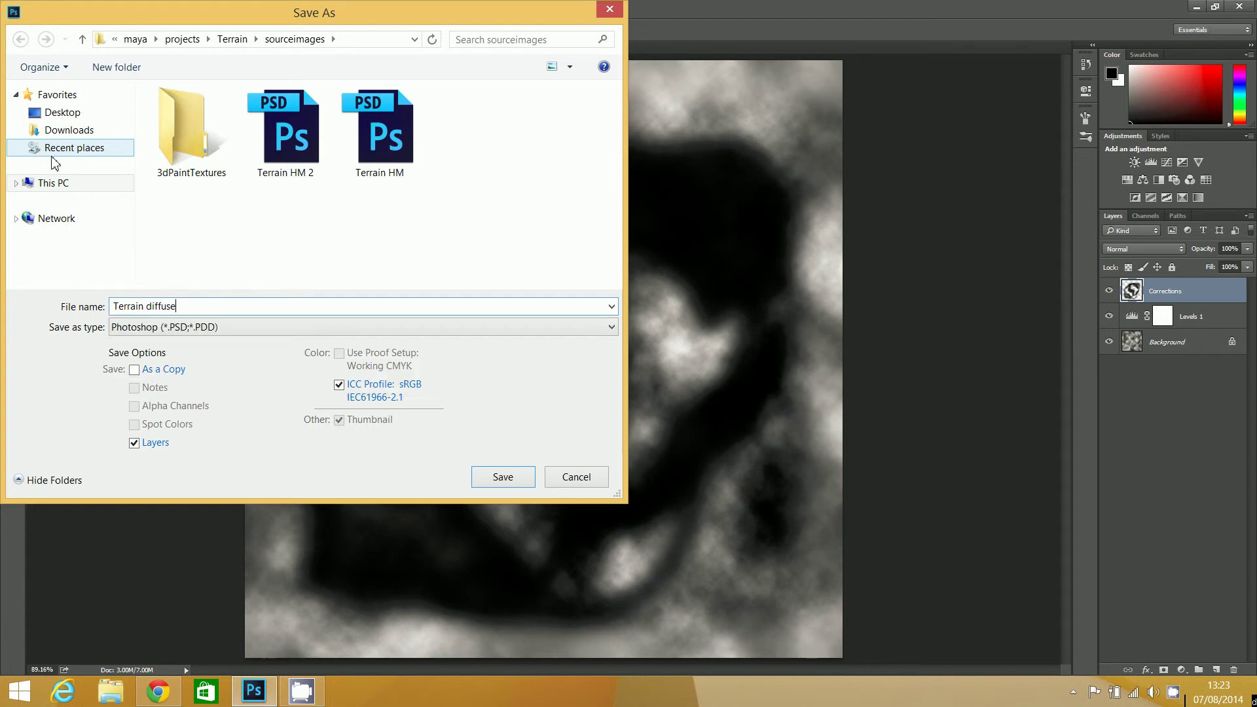
{"action": "left_click", "coordinate": [498, 479]}
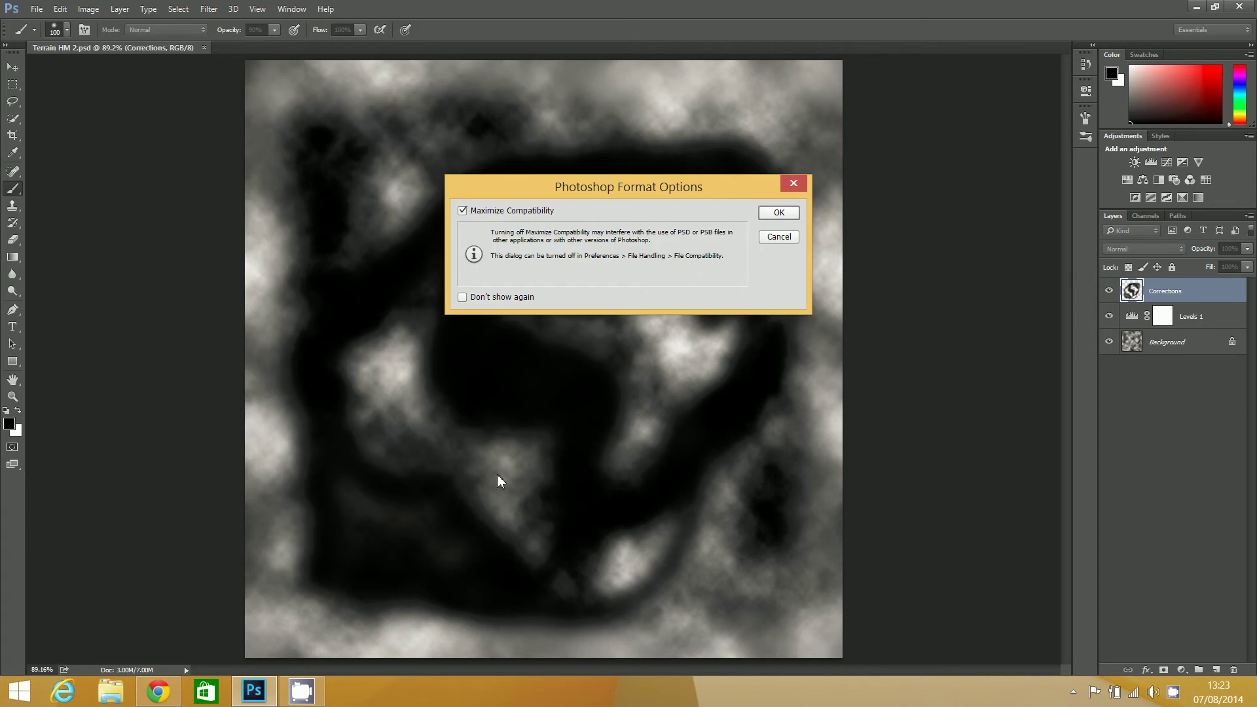
{"action": "left_click", "coordinate": [776, 213]}
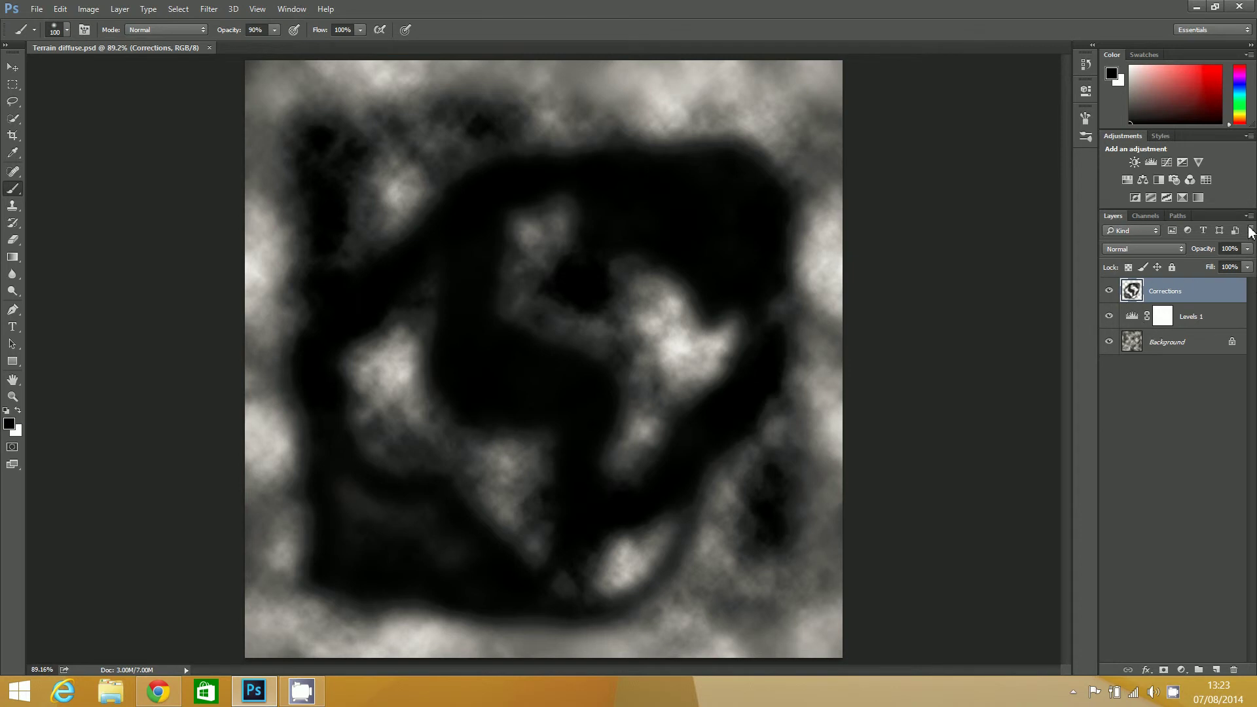
Flatten the Corrections, Levels 1 and Background layers into one Background layer
{"action": "left_click", "coordinate": [1249, 216]}
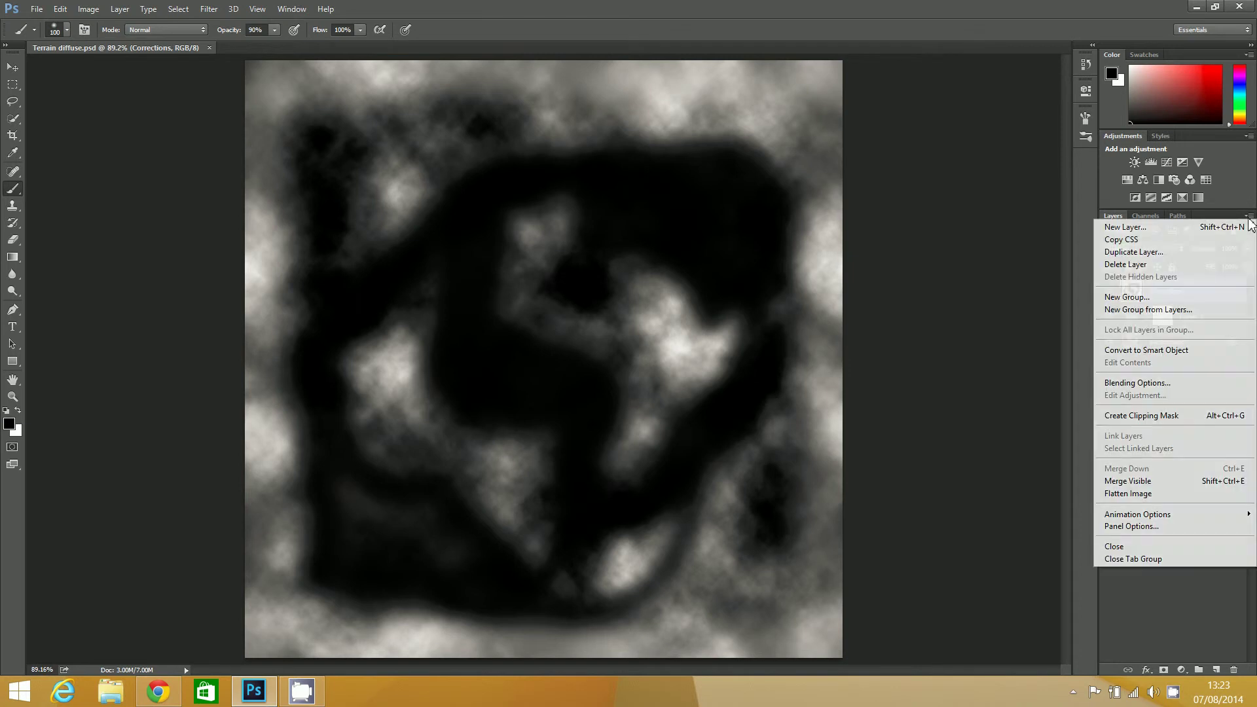
{"action": "left_click", "coordinate": [1134, 495]}
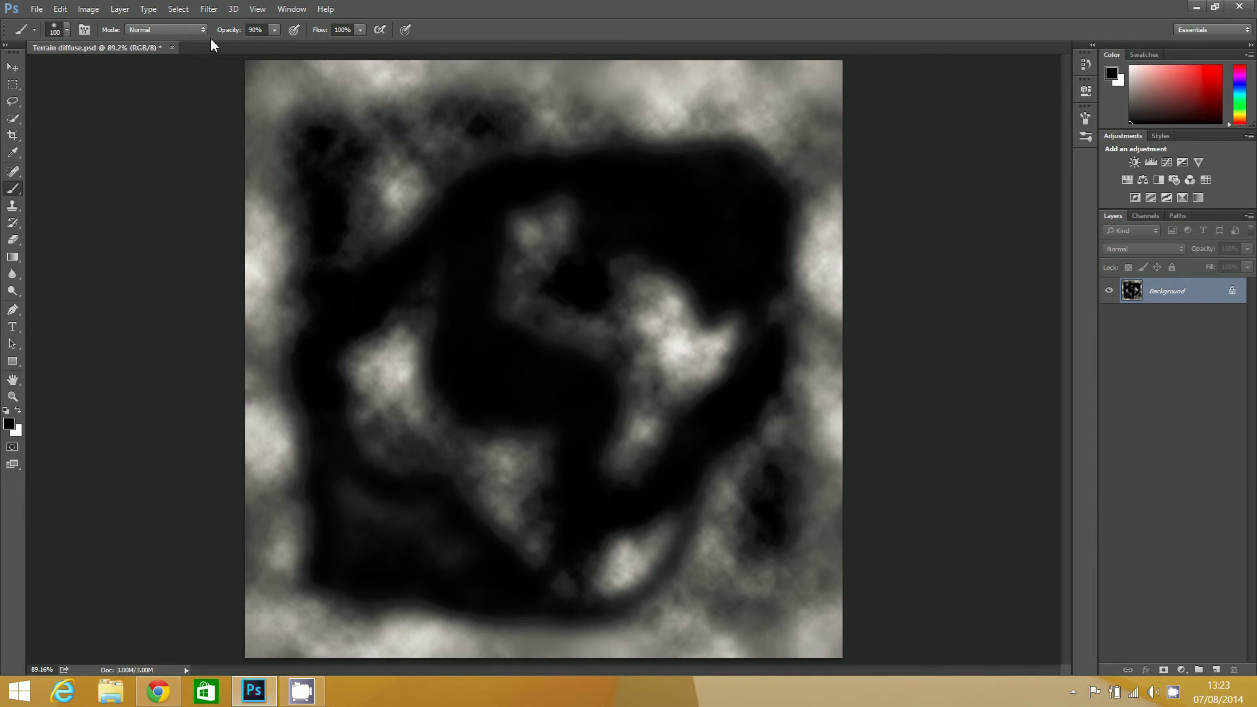
Resize the image to 2048 pixels wide and fit it on screen
{"action": "left_click", "coordinate": [83, 10]}
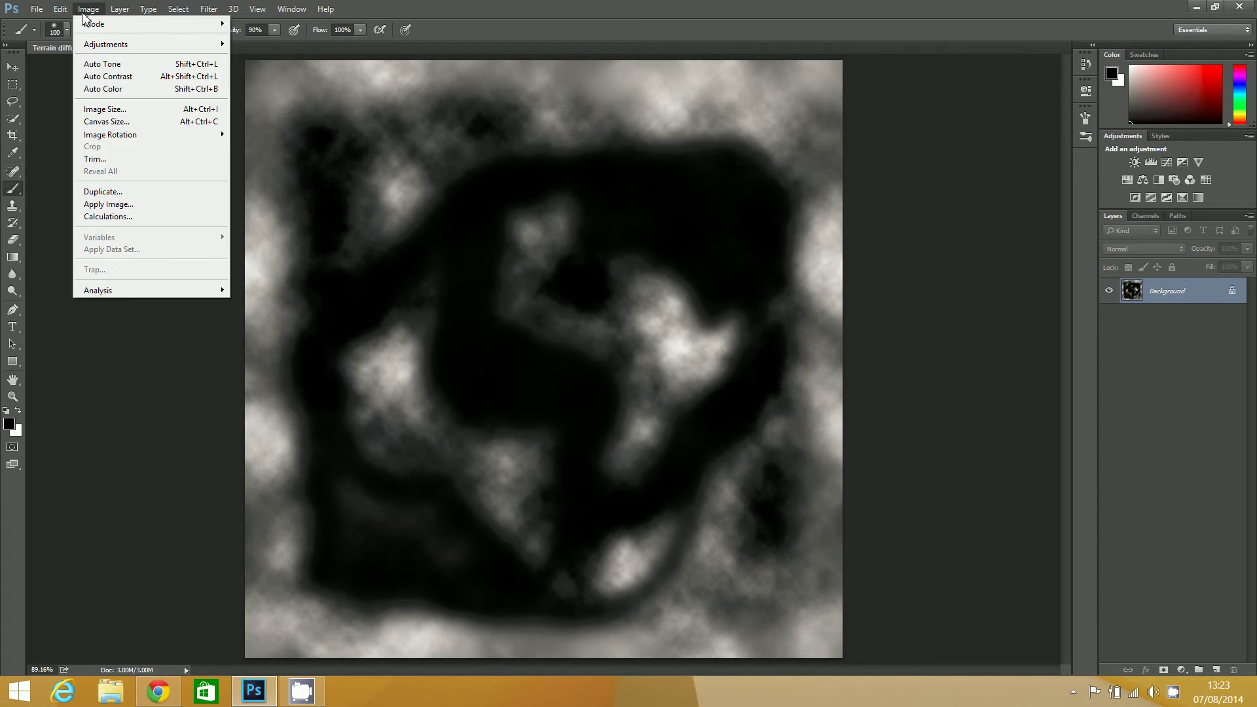
{"action": "left_click", "coordinate": [115, 108]}
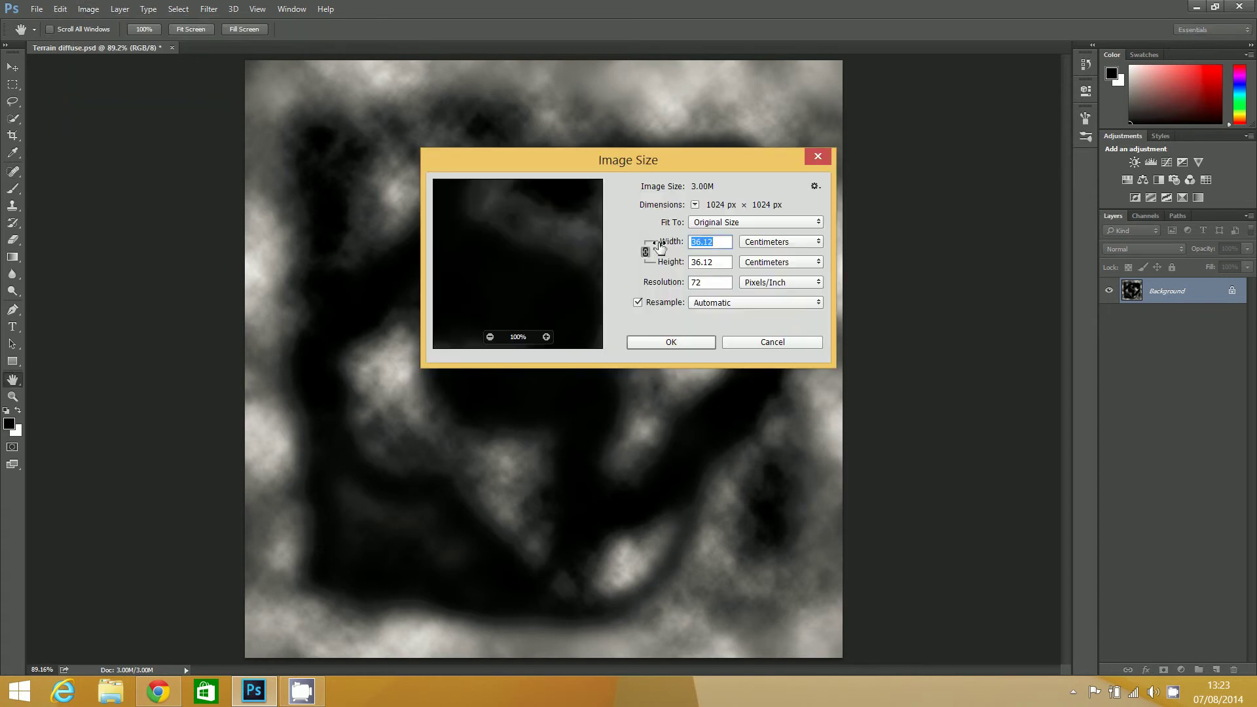
{"action": "left_click", "coordinate": [781, 246]}
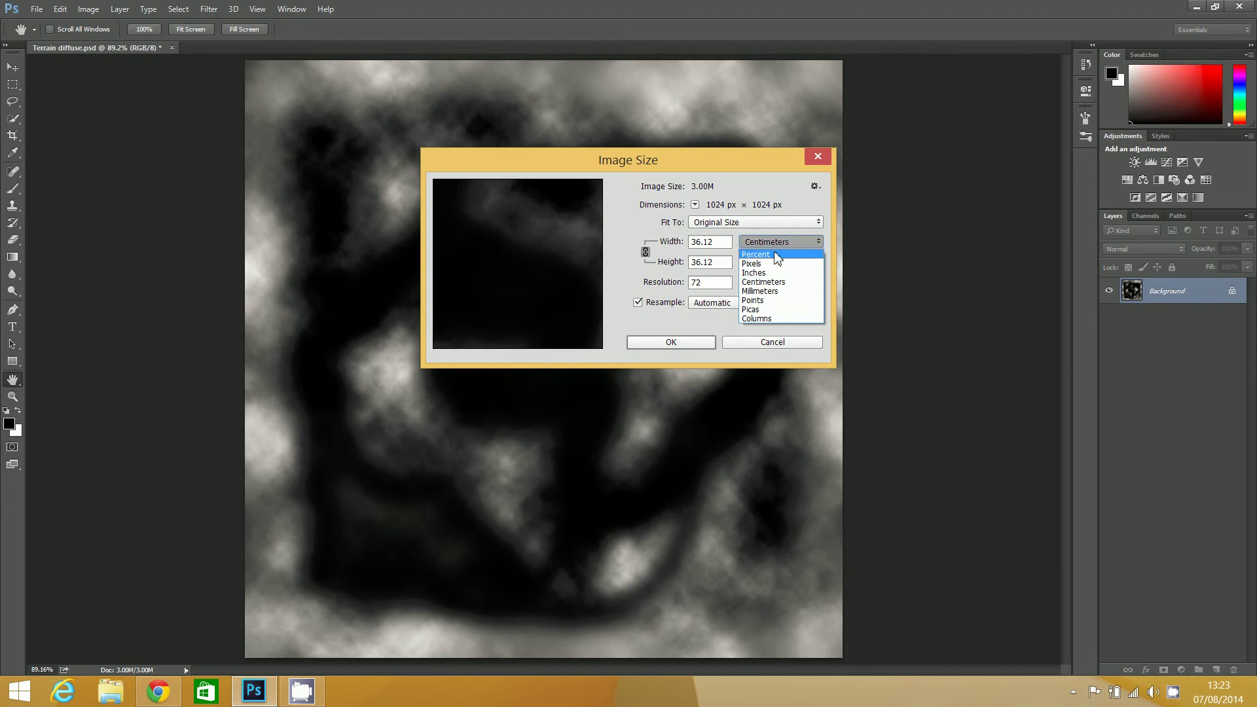
{"action": "left_click", "coordinate": [773, 269]}
{"action": "left_click", "coordinate": [679, 248]}
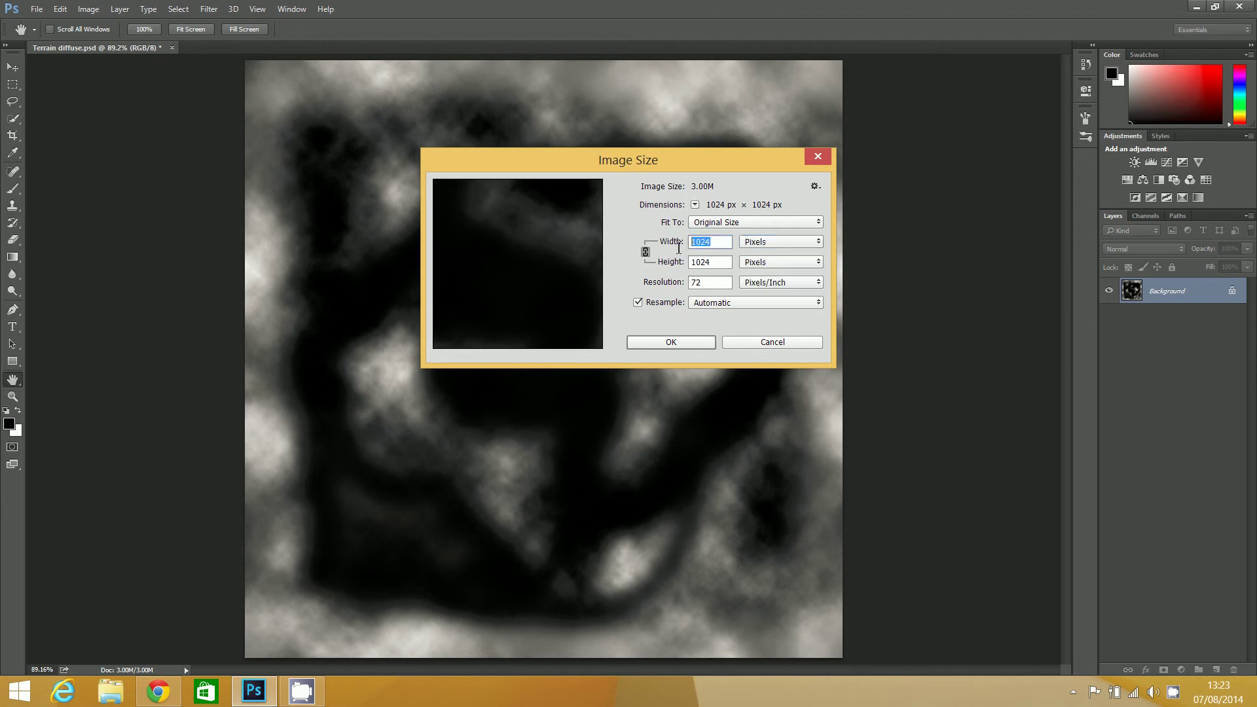
{"action": "type", "text": "2048"}
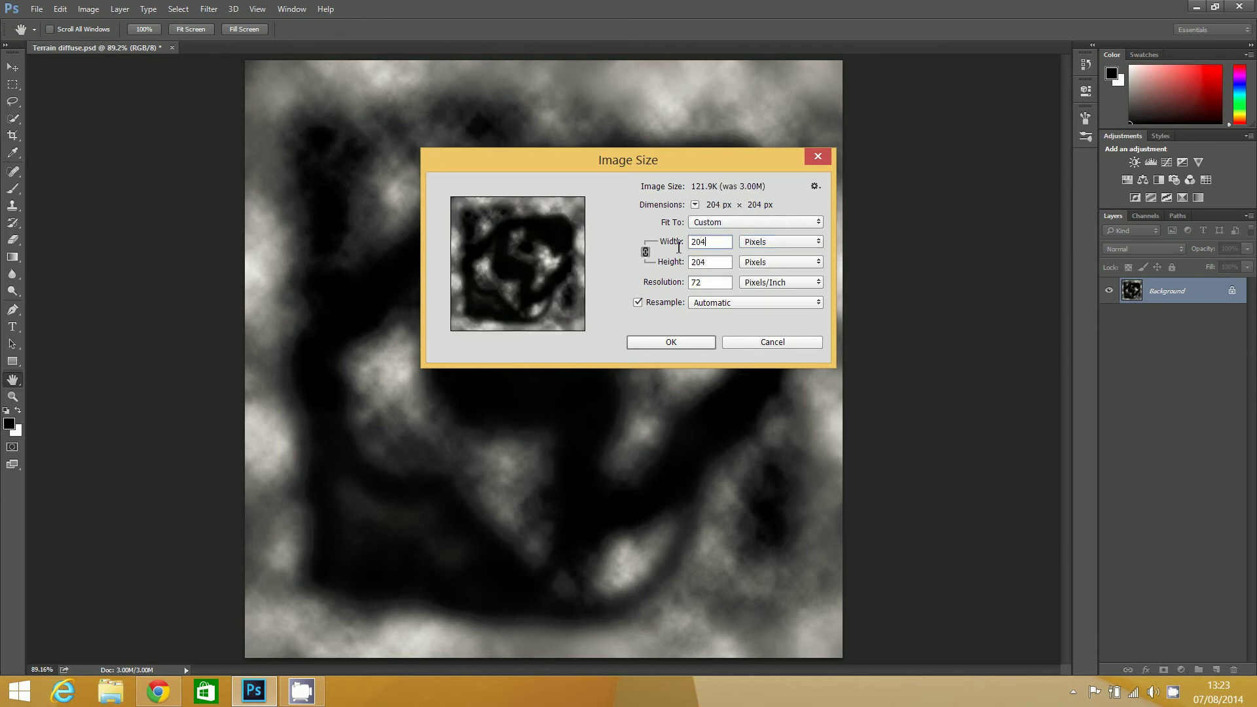
{"action": "left_click", "coordinate": [656, 343]}
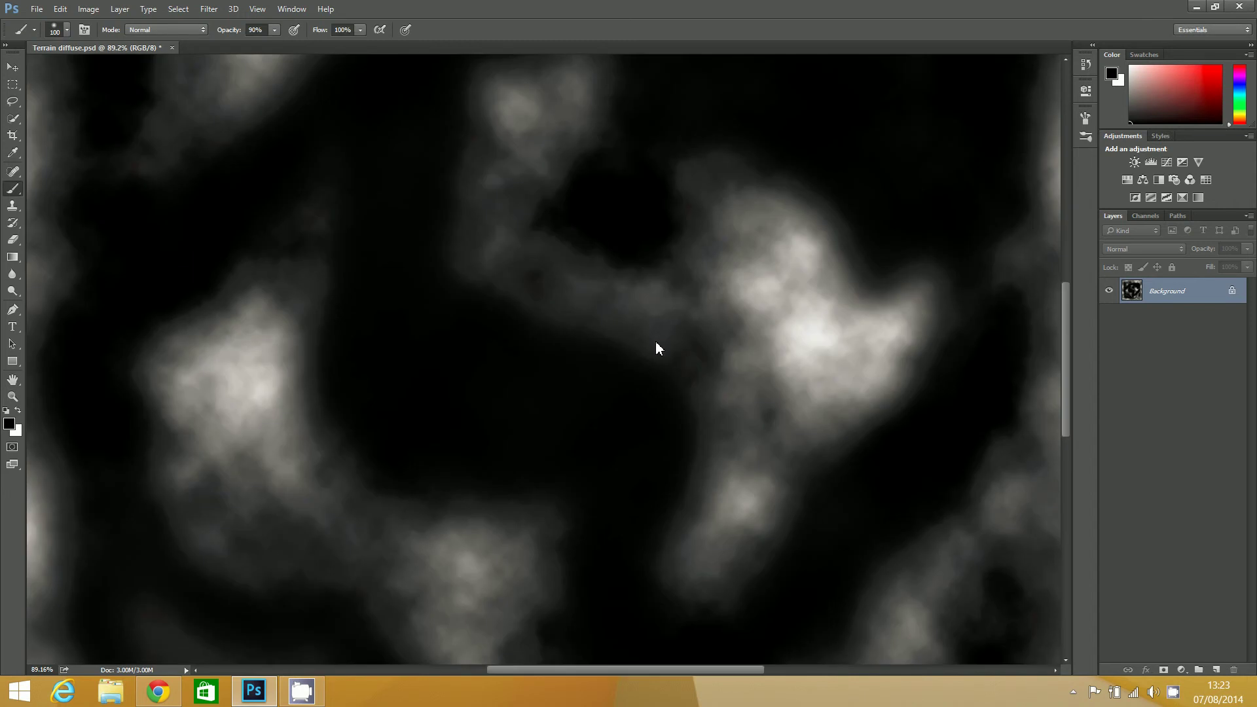
{"action": "key", "text": "ctrl+0"}
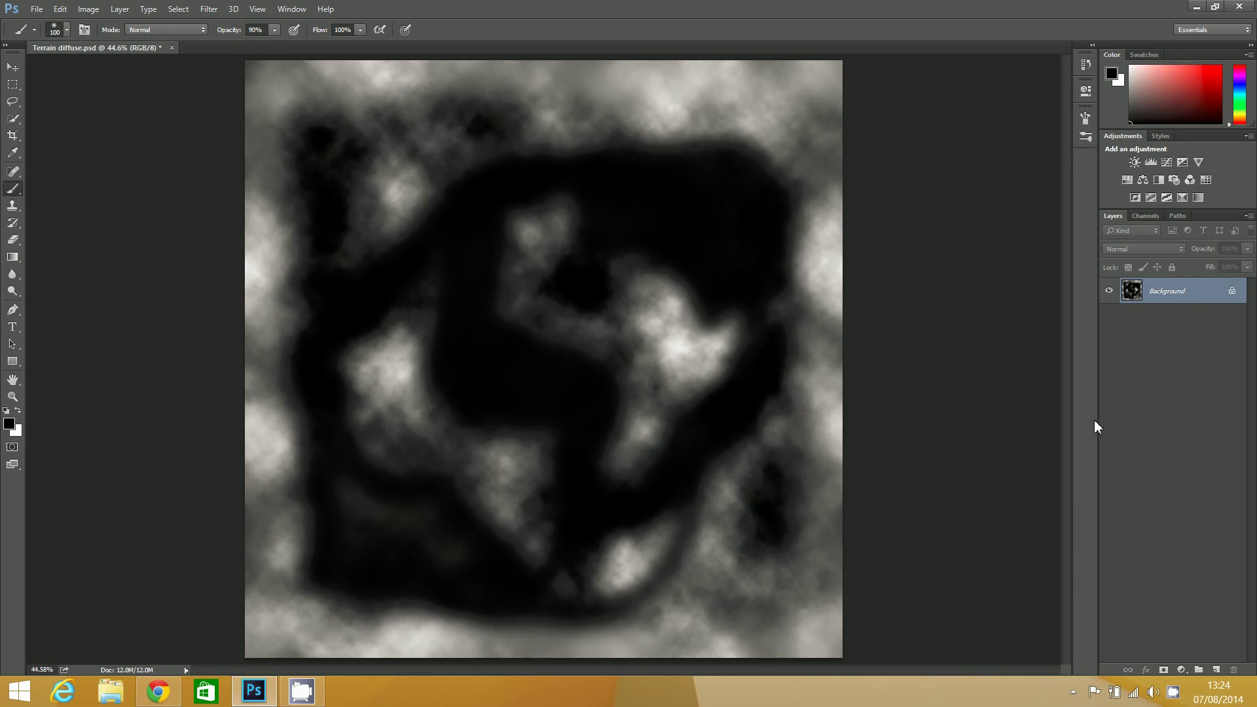
Add a new empty layer above the Background and rename it 'Dirt'
{"action": "left_click", "coordinate": [1216, 670]}
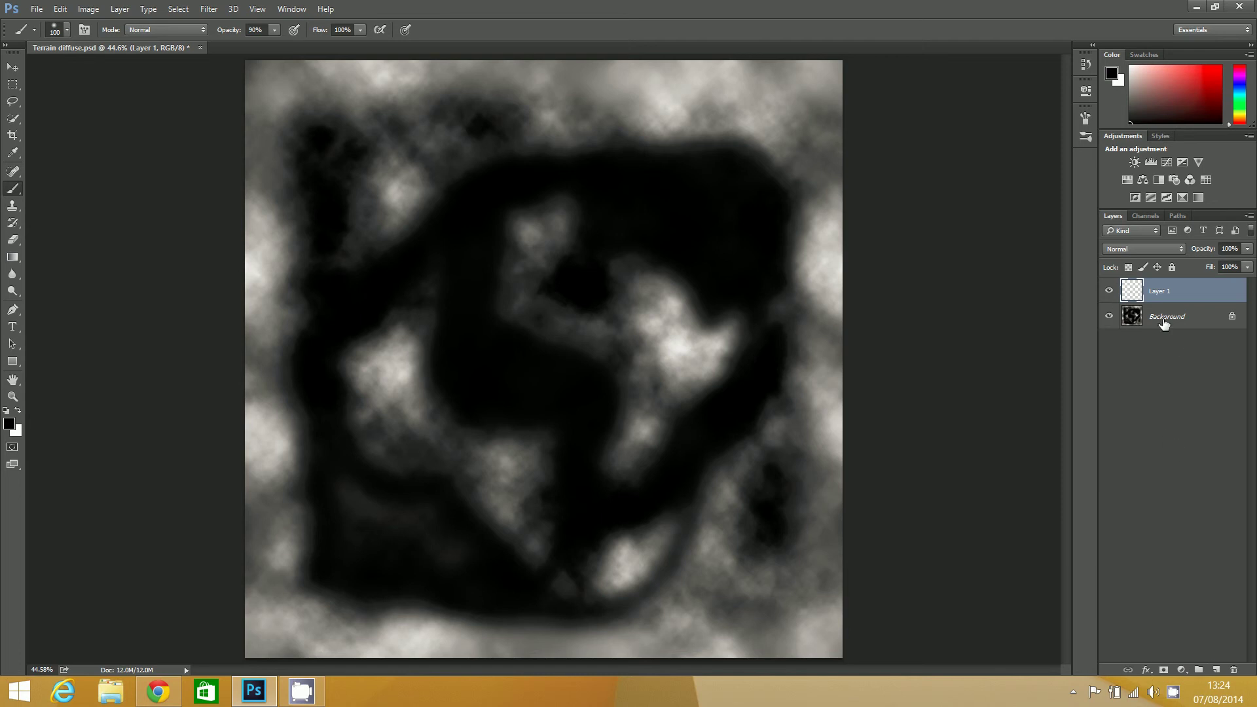
{"action": "double_click", "coordinate": [1157, 295]}
{"action": "type", "text": "Dirt"}
{"action": "key", "text": "Return"}
{"action": "left_click", "coordinate": [1146, 672]}
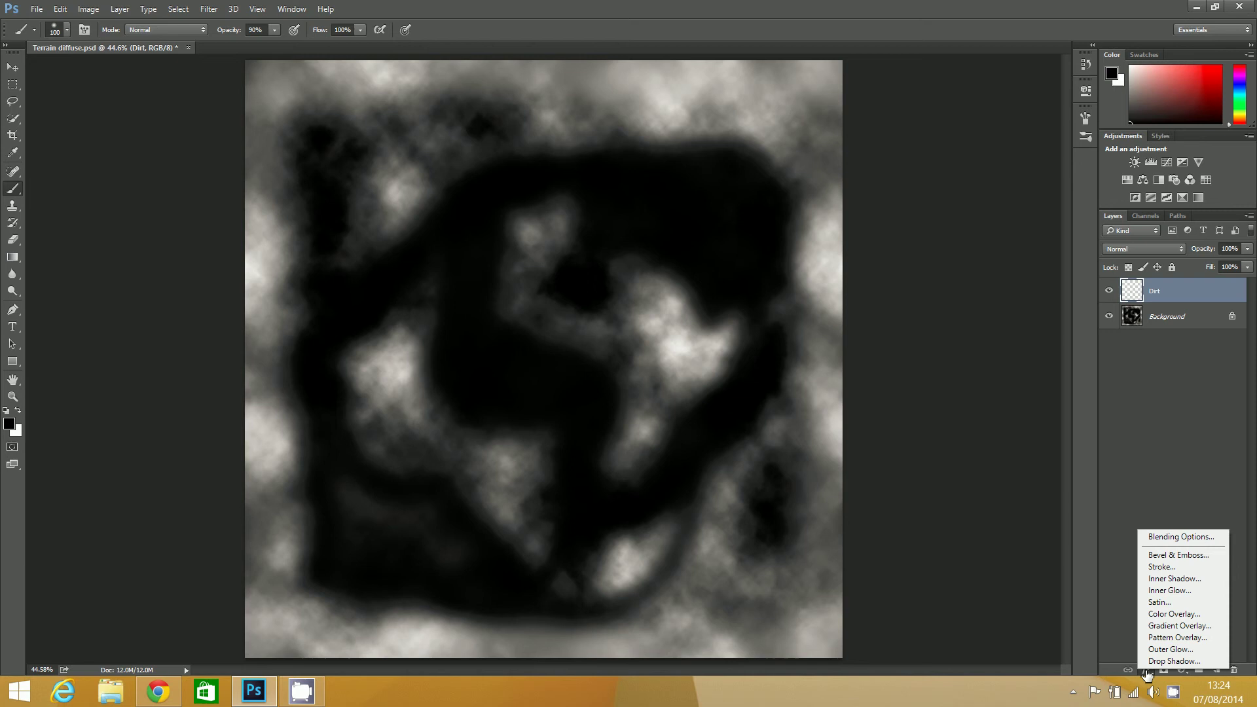
Apply a Pattern Overlay style with the brown dirt pattern at 5% scale to Dirt
{"action": "left_click", "coordinate": [1182, 638]}
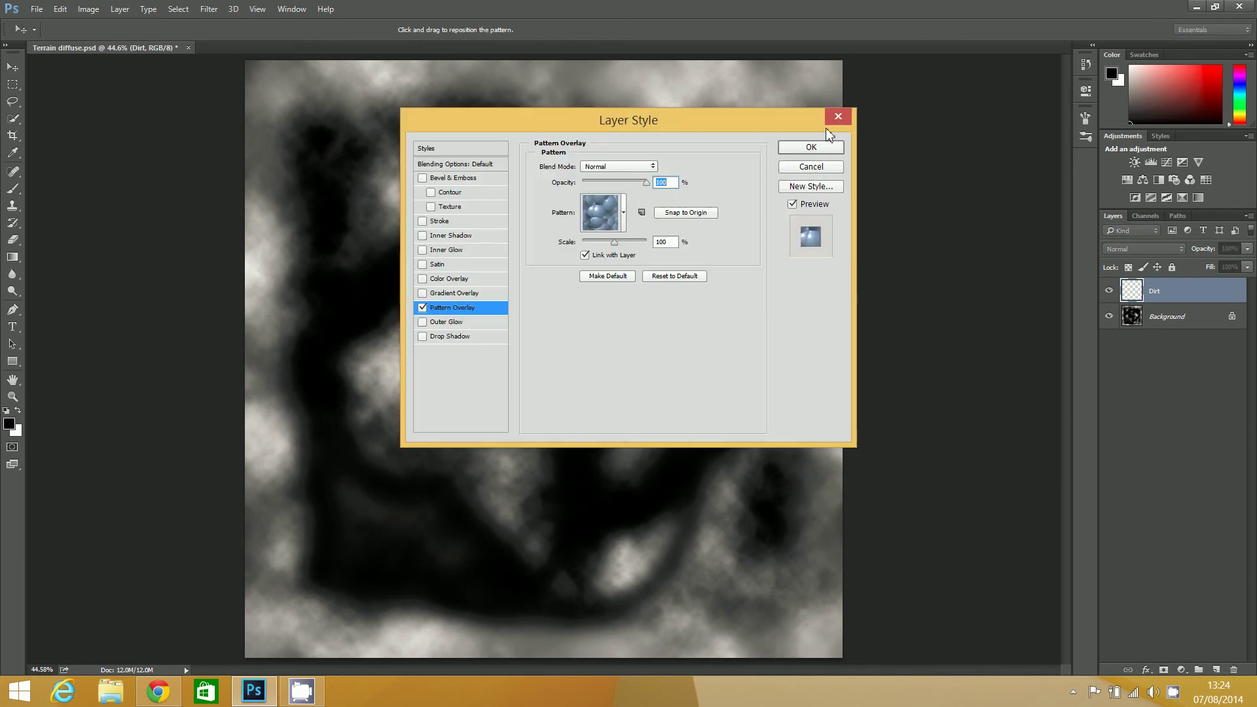
{"action": "left_click", "coordinate": [625, 213]}
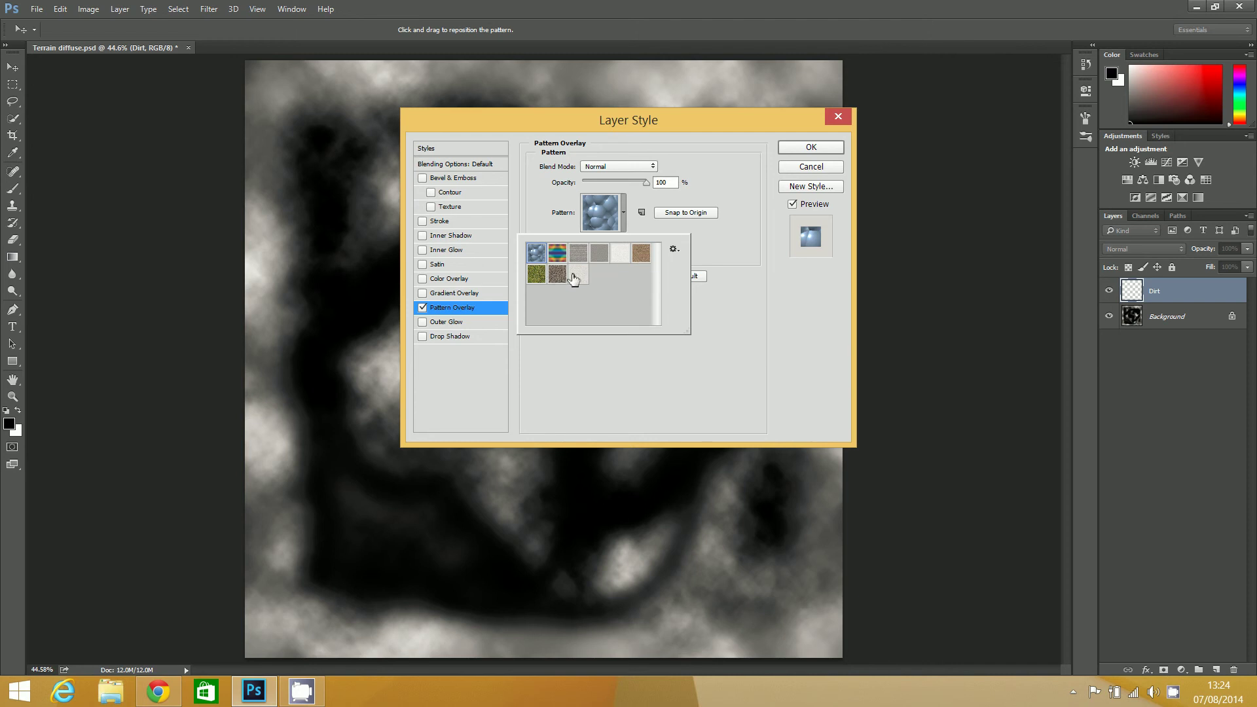
{"action": "left_click", "coordinate": [641, 254]}
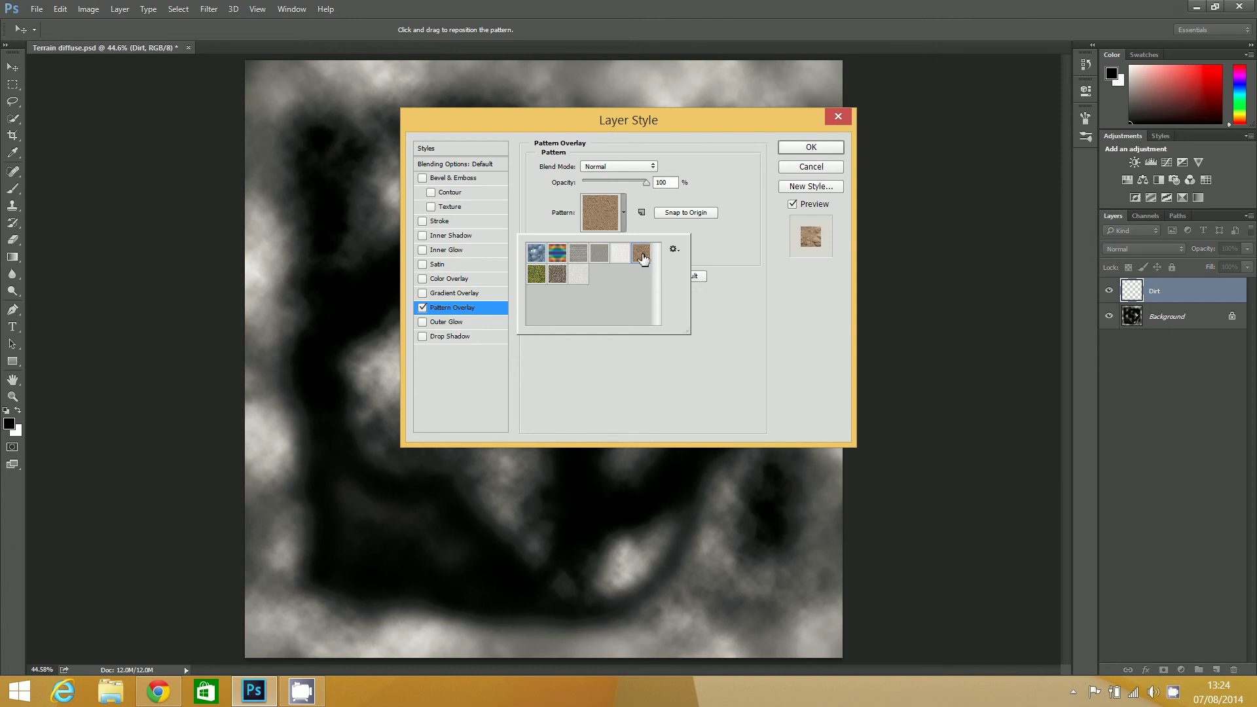
{"action": "left_click", "coordinate": [724, 351]}
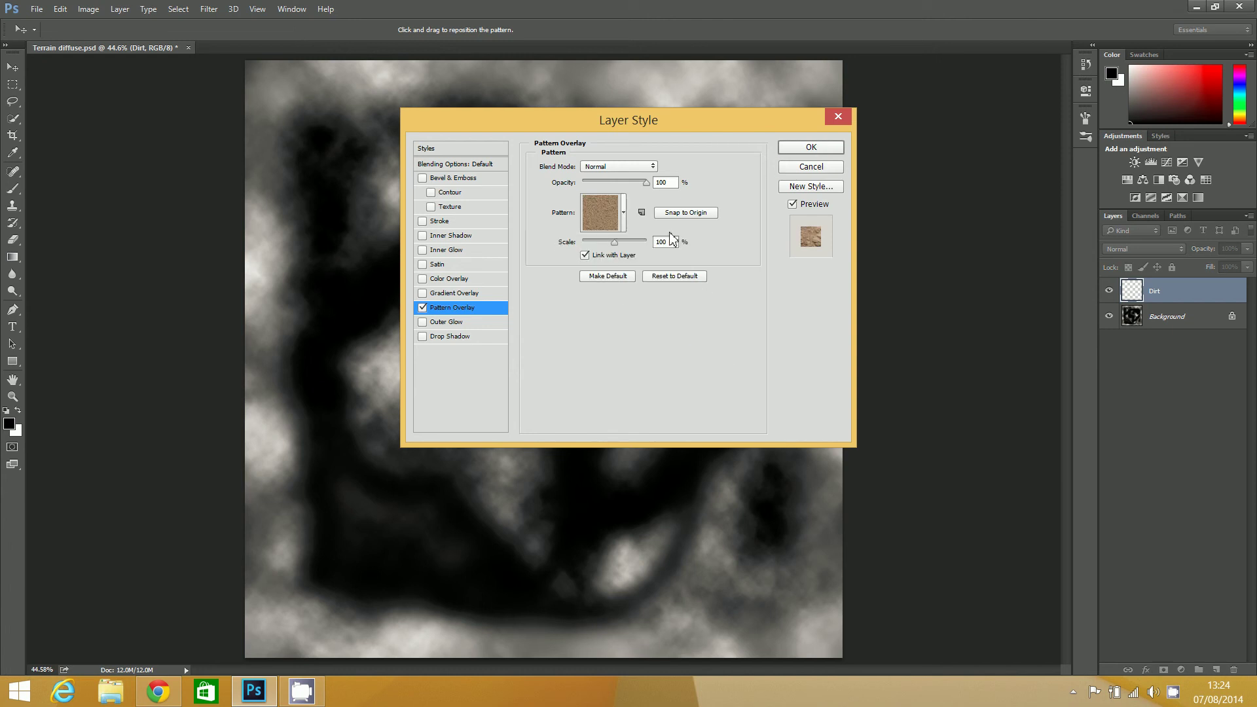
{"action": "left_click_drag", "start_coordinate": [674, 241], "coordinate": [652, 243]}
{"action": "type", "text": "5"}
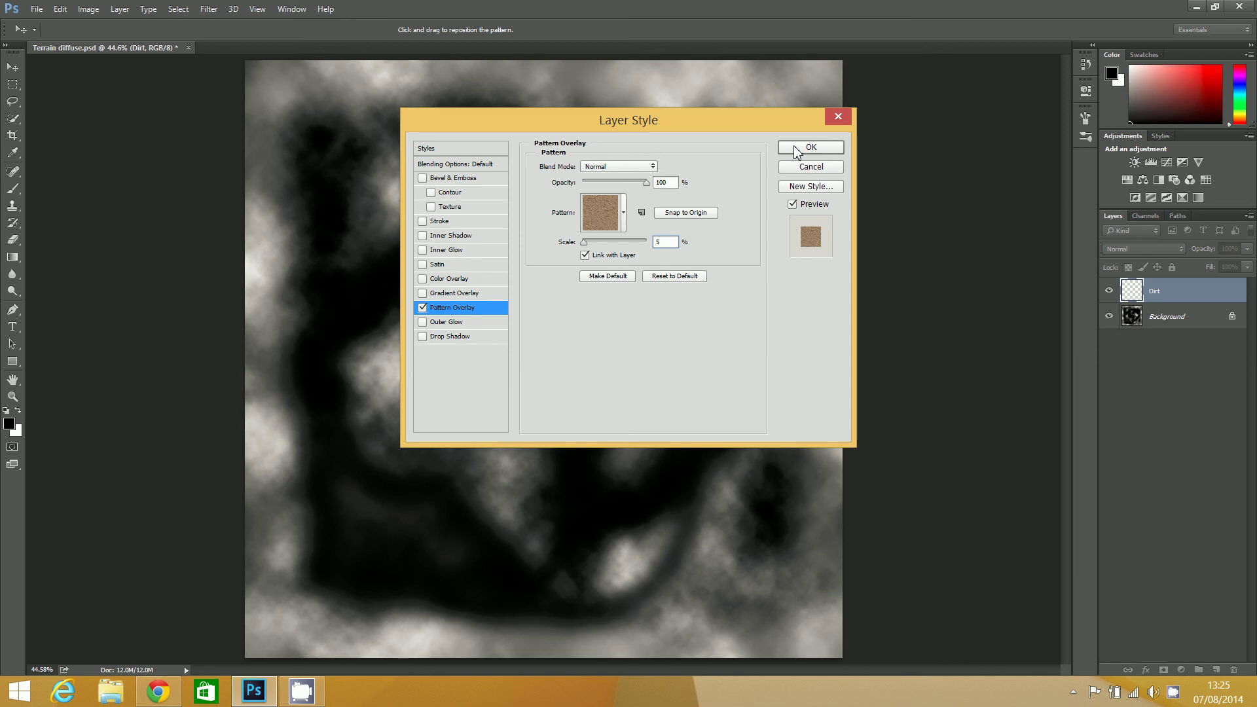
{"action": "left_click", "coordinate": [810, 147]}
{"action": "key", "text": "b"}
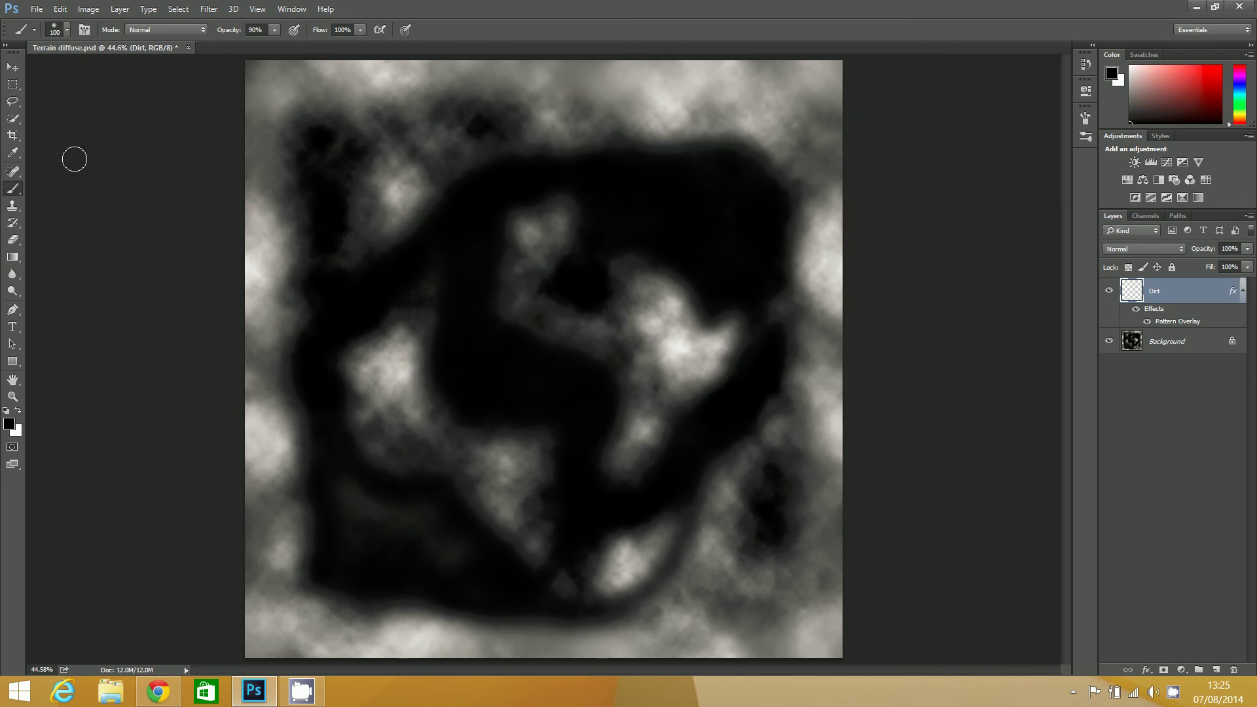
Paint the whole canvas on the Dirt layer with a resized brush at 100% opacity
{"action": "left_click", "coordinate": [274, 30]}
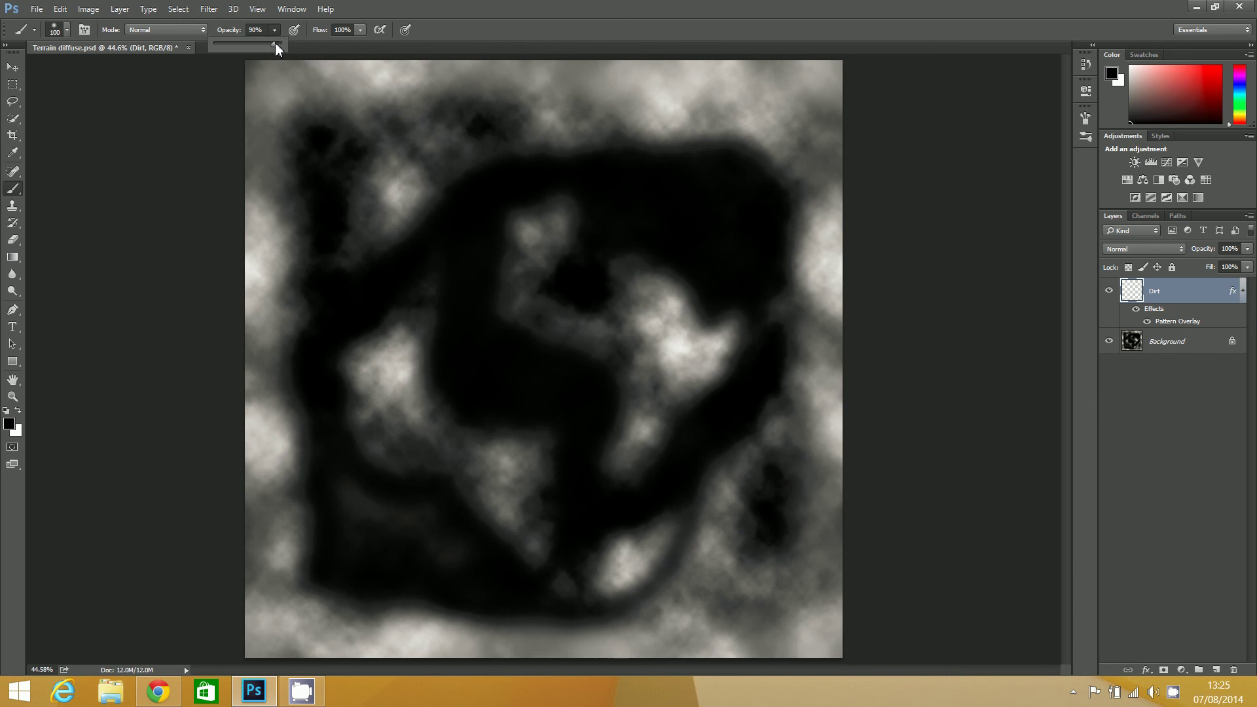
{"action": "left_click_drag", "start_coordinate": [275, 43], "coordinate": [323, 45]}
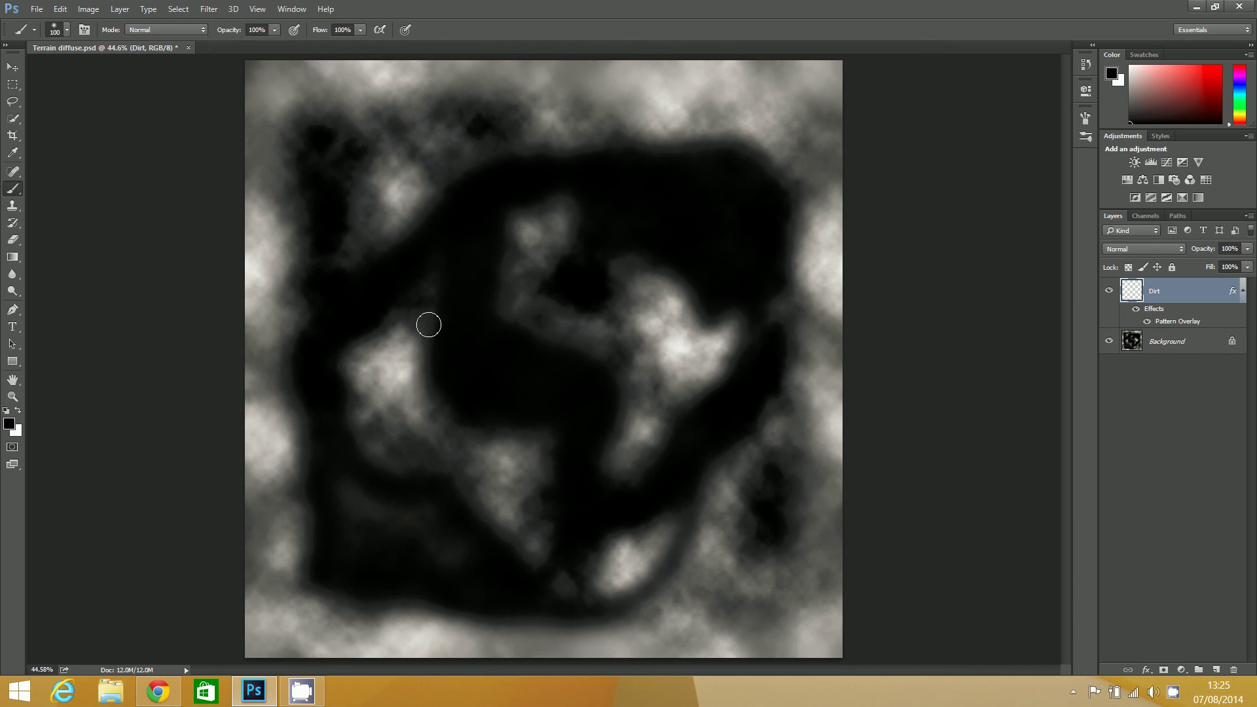
{"action": "key", "text": "bracketleft"}
{"action": "mouse_move", "coordinate": [607, 102]}
{"action": "left_mouse_down"}
{"action": "mouse_move", "coordinate": [589, 38]}
{"action": "mouse_move", "coordinate": [373, 45]}
{"action": "mouse_move", "coordinate": [751, 57]}
{"action": "mouse_move", "coordinate": [504, 206]}
{"action": "mouse_move", "coordinate": [126, 237]}
{"action": "mouse_move", "coordinate": [277, 331]}
{"action": "mouse_move", "coordinate": [366, 409]}
{"action": "mouse_move", "coordinate": [592, 518]}
{"action": "mouse_move", "coordinate": [489, 514]}
{"action": "mouse_move", "coordinate": [391, 463]}
{"action": "left_mouse_up"}
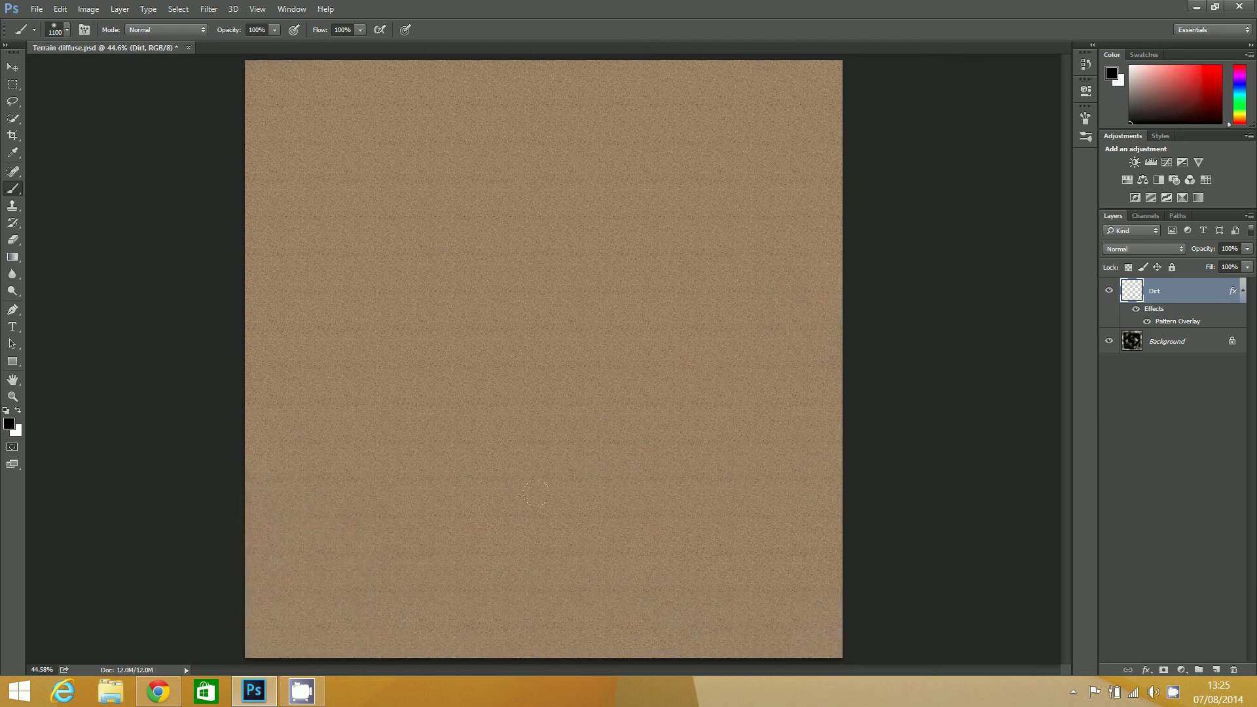
Toggle the Dirt layer's visibility to check it, ending with the layer hidden
{"action": "left_click", "coordinate": [1109, 292]}
{"action": "left_click", "coordinate": [1109, 292]}
{"action": "left_click", "coordinate": [1109, 292]}
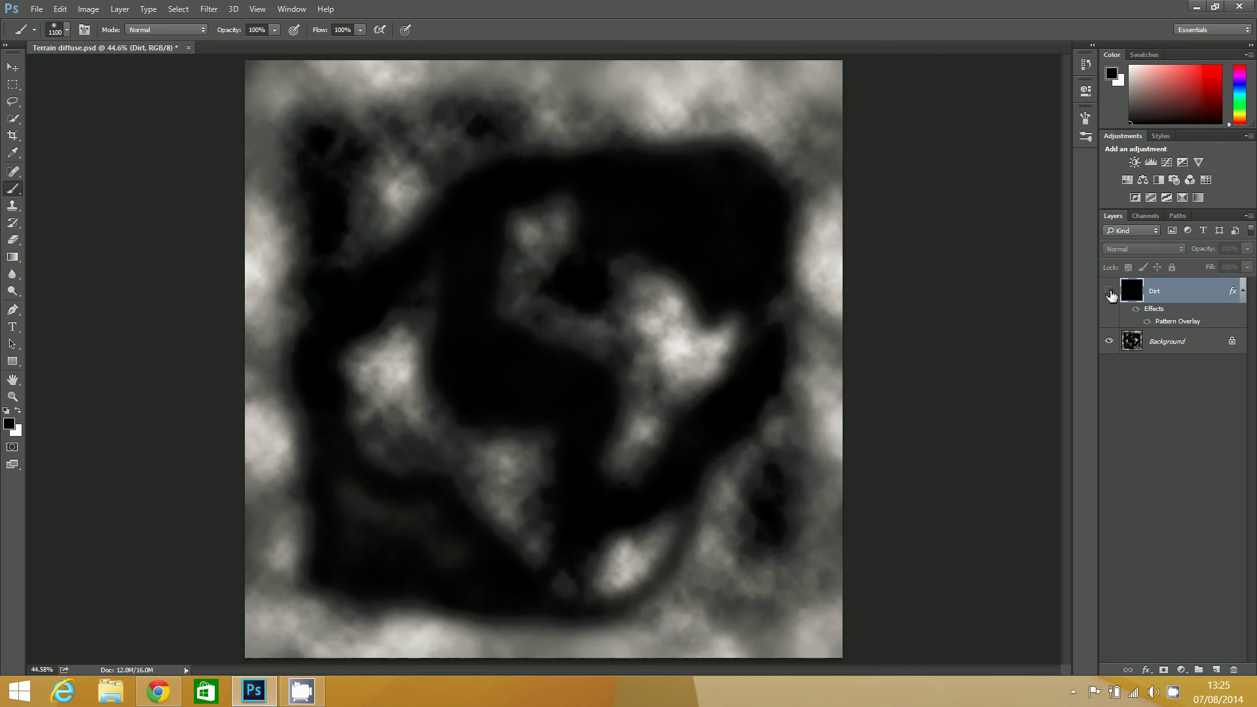